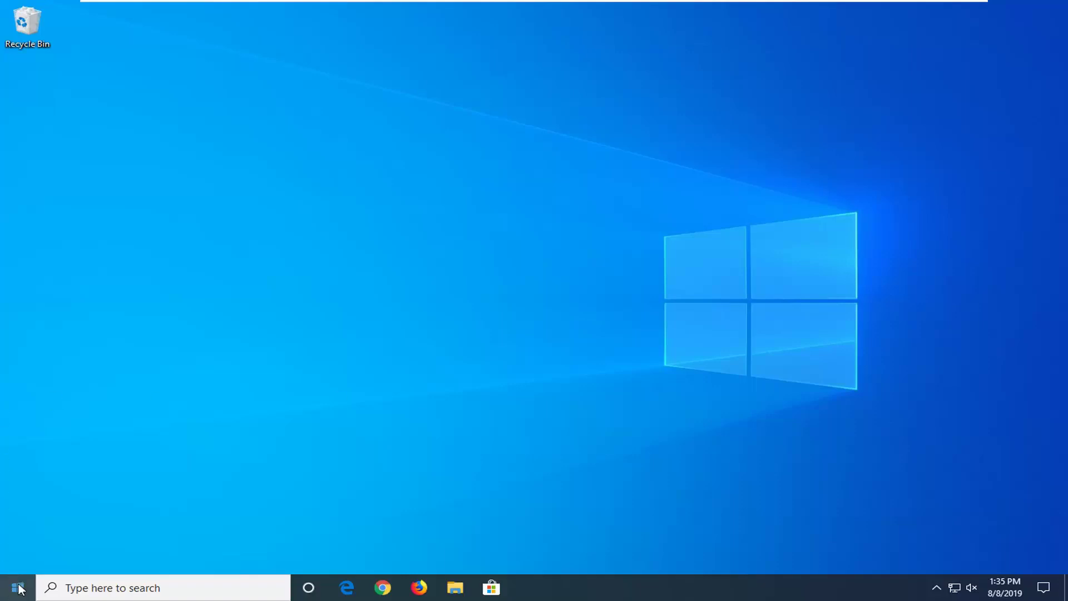
Launch the Settings app by searching 'settings' from the Start menu.
left_click(15, 590)
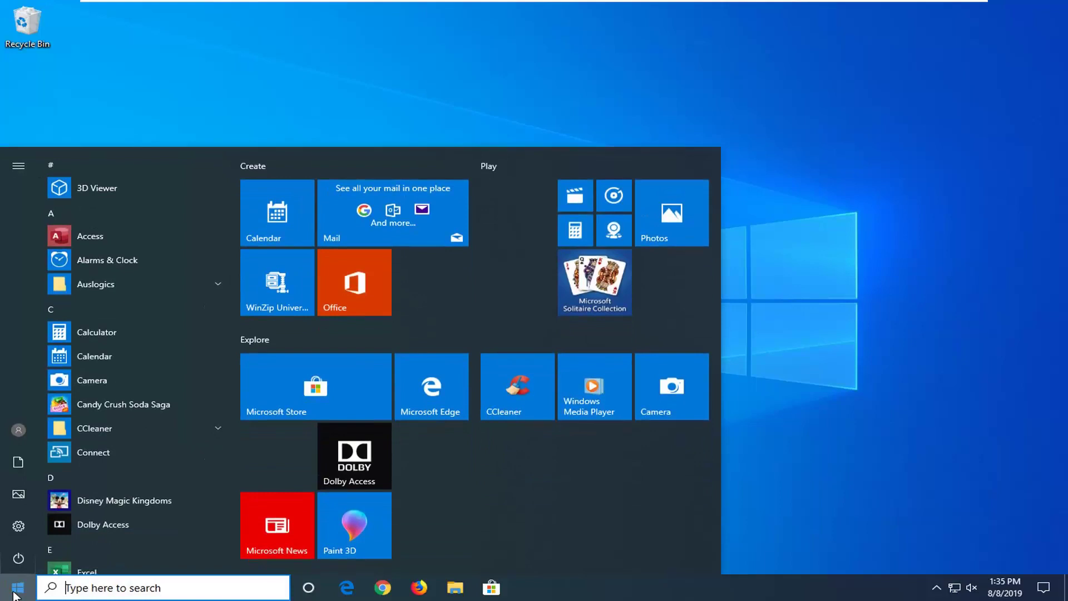
type("settings")
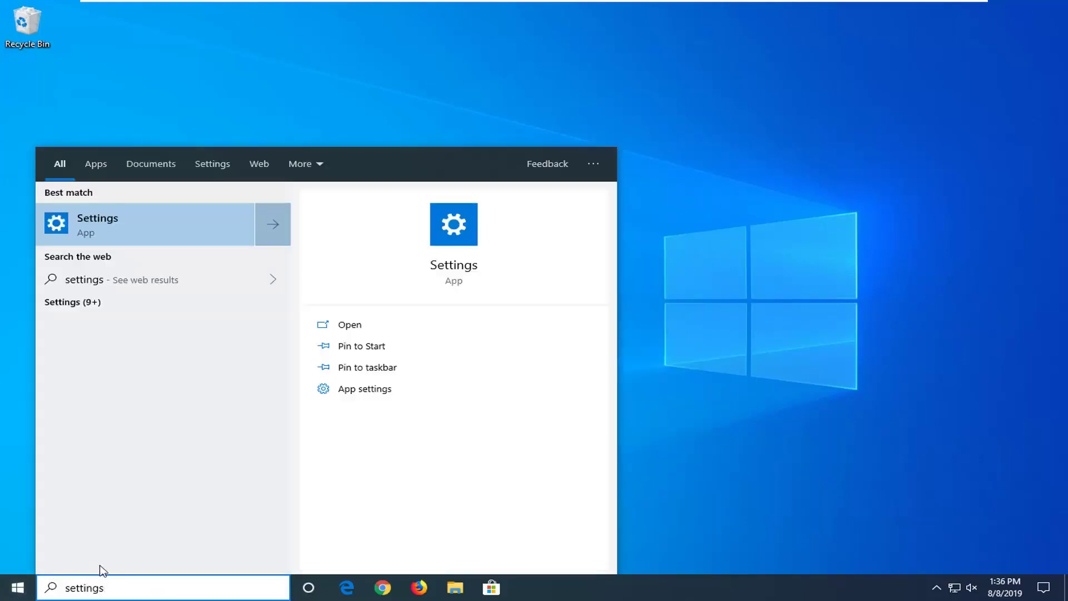
left_click(98, 230)
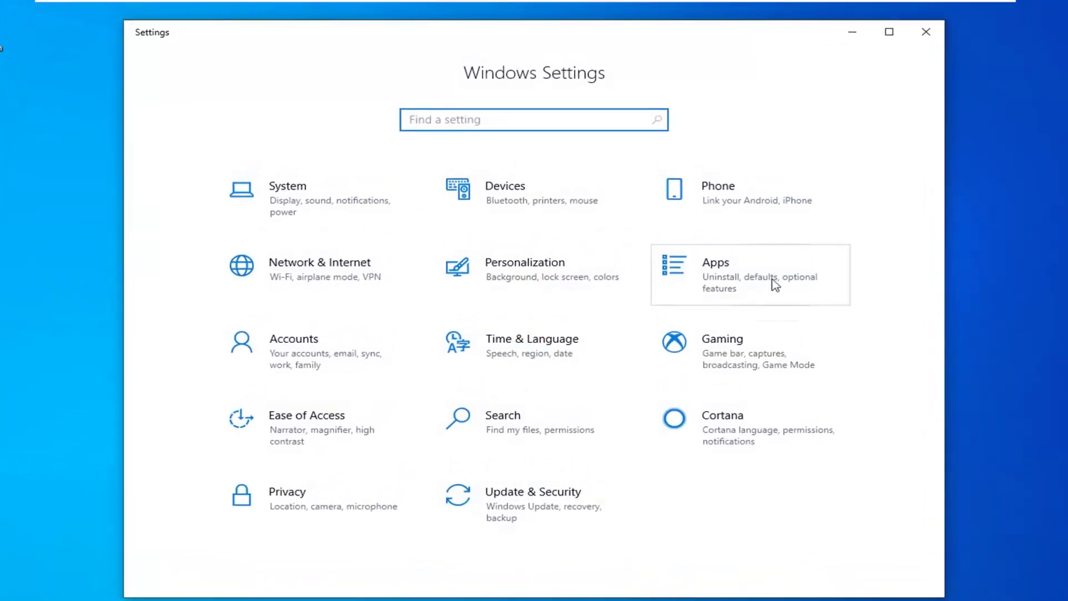
Open Apps & features and search the installed apps for 'Microsoft store'.
left_click(761, 283)
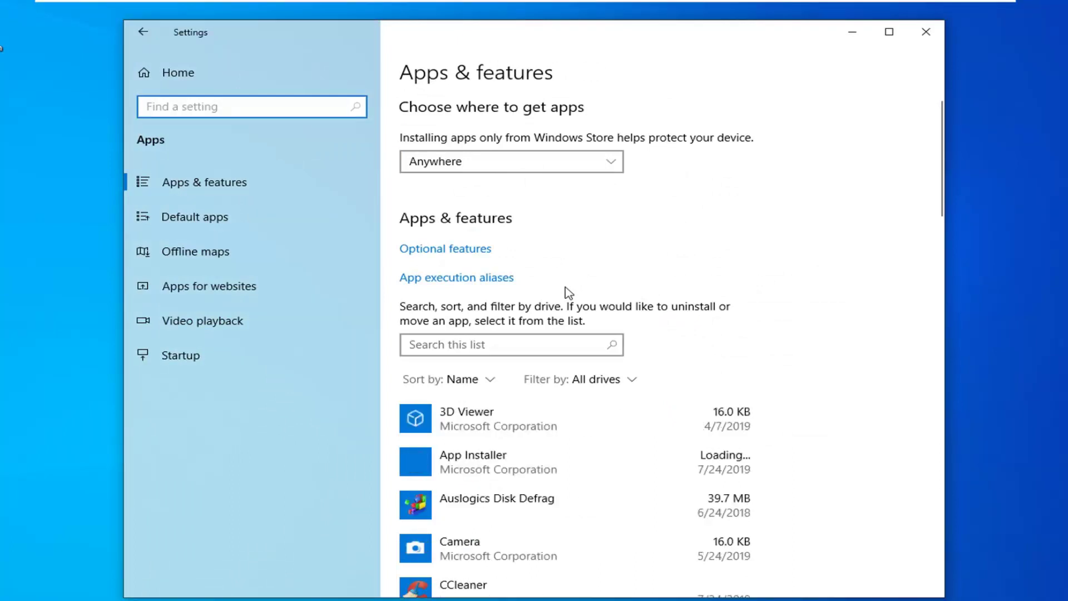
left_click(469, 342)
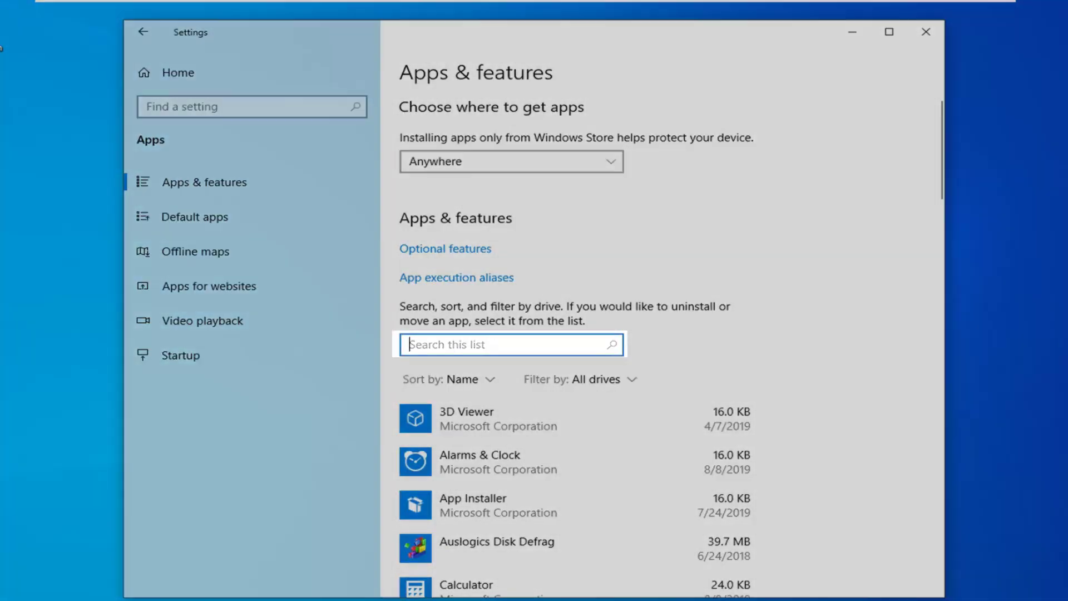
type("Microsoft stor")
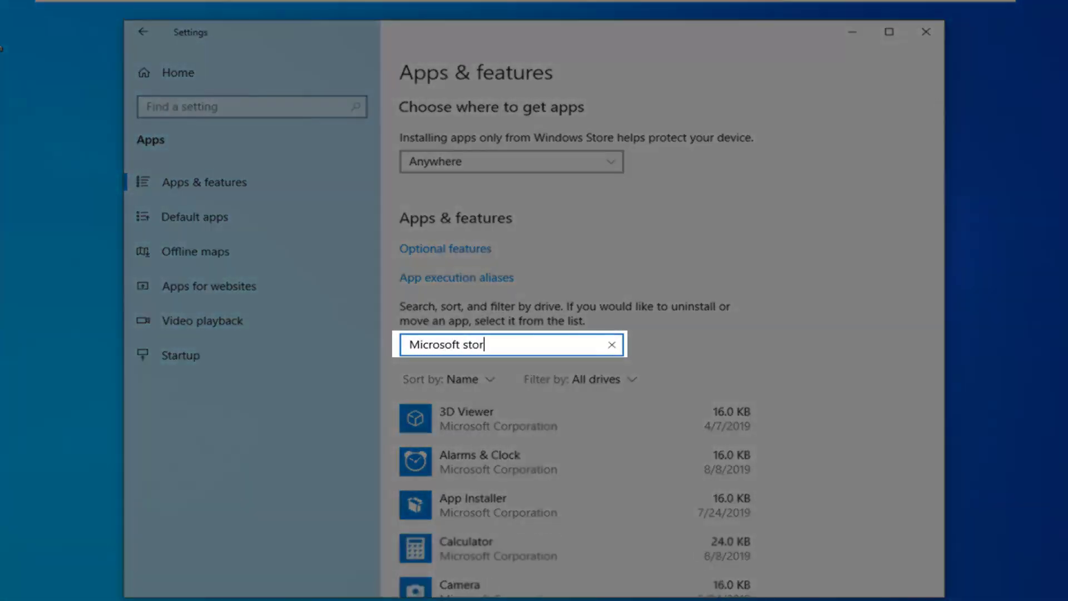
type("e")
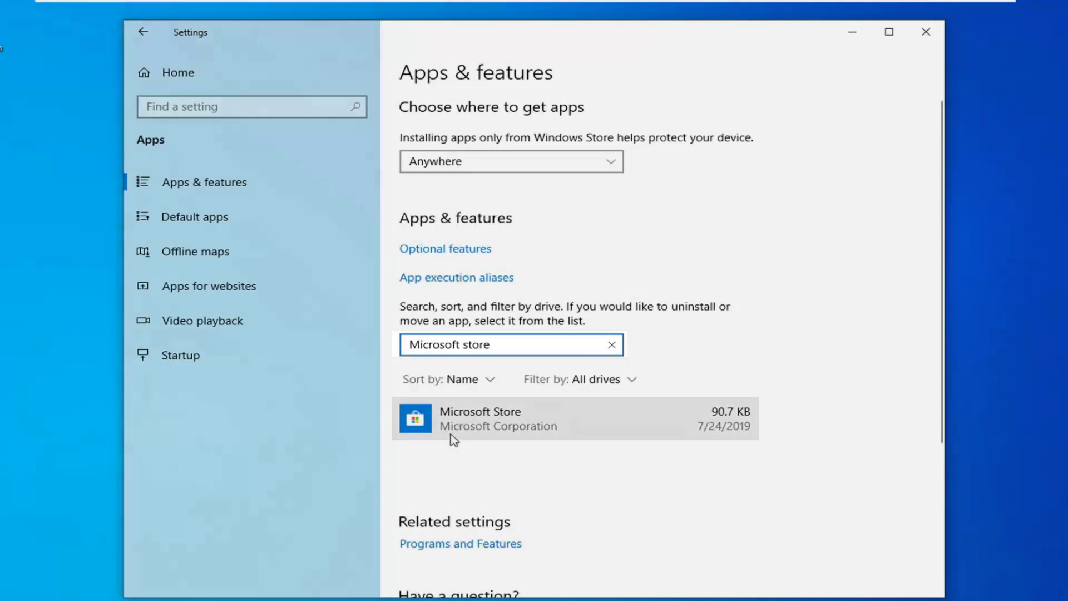
View Microsoft Store's advanced options, then return and filter the list by 'microsoft store' again.
left_click(480, 425)
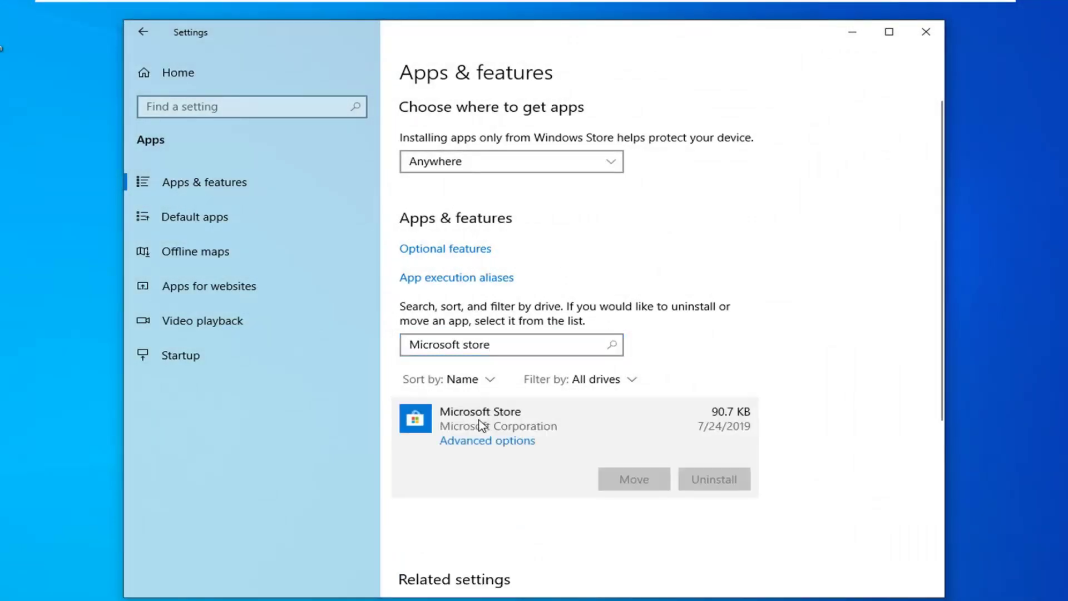
left_click(489, 442)
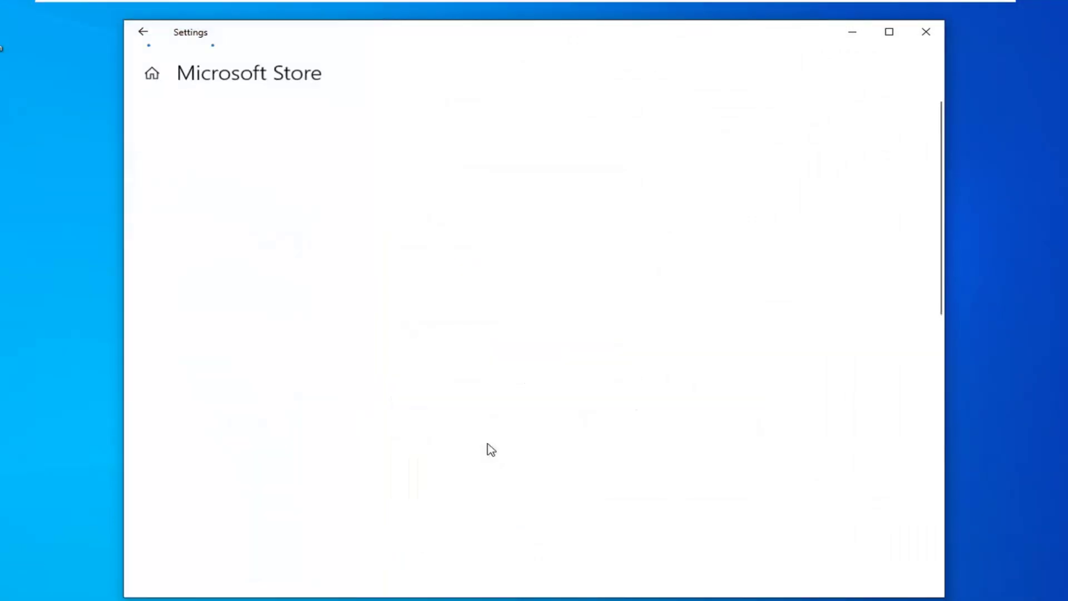
left_click(143, 32)
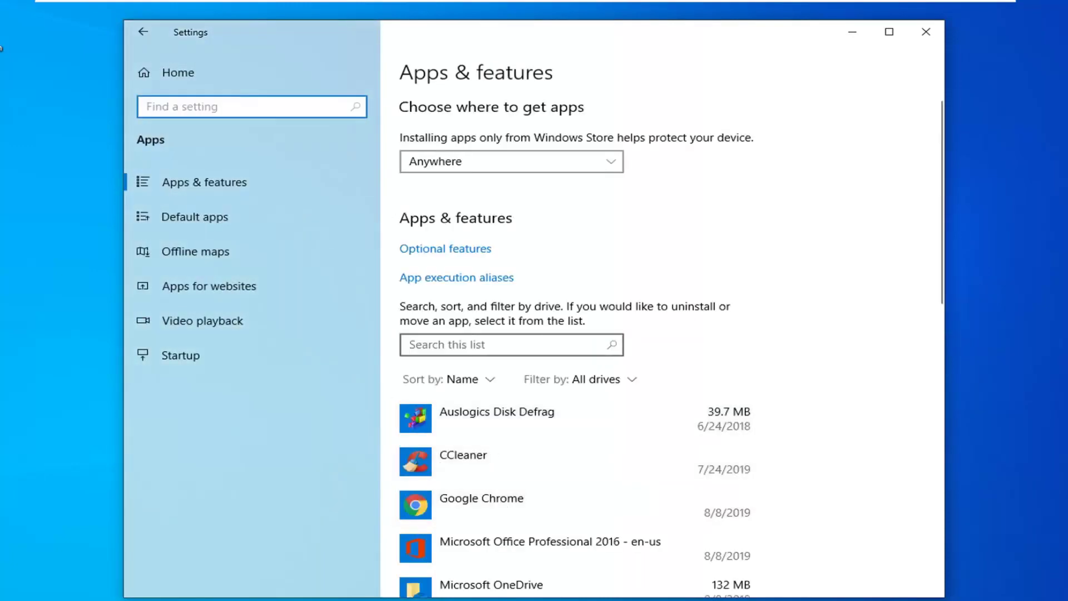
left_click(503, 345)
type("microsoft store")
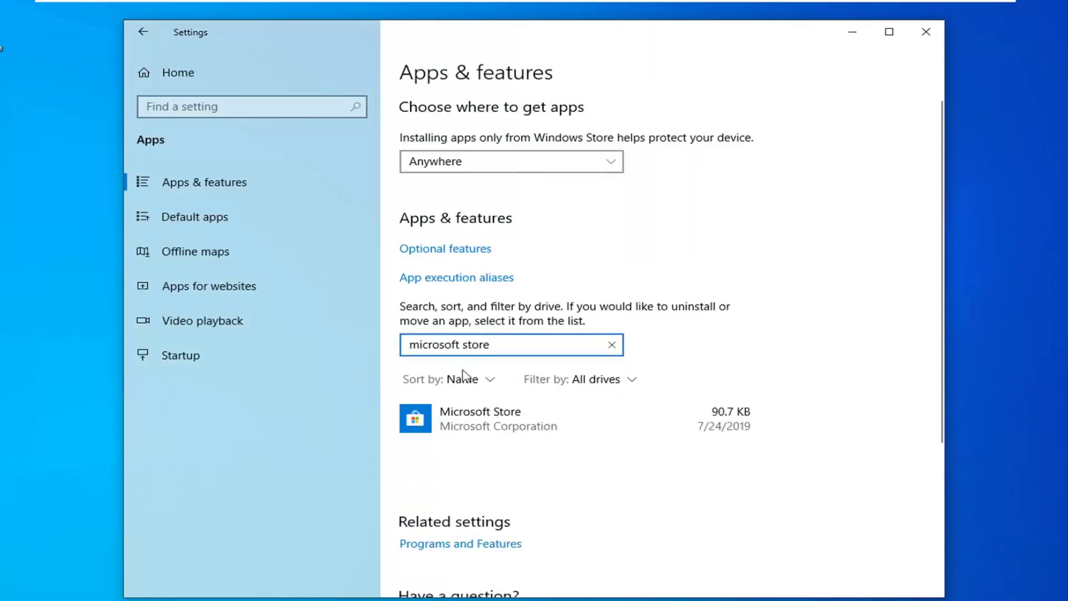
Reset Microsoft Store from its Advanced options, confirming deletion of its data.
left_click(474, 422)
left_click(481, 446)
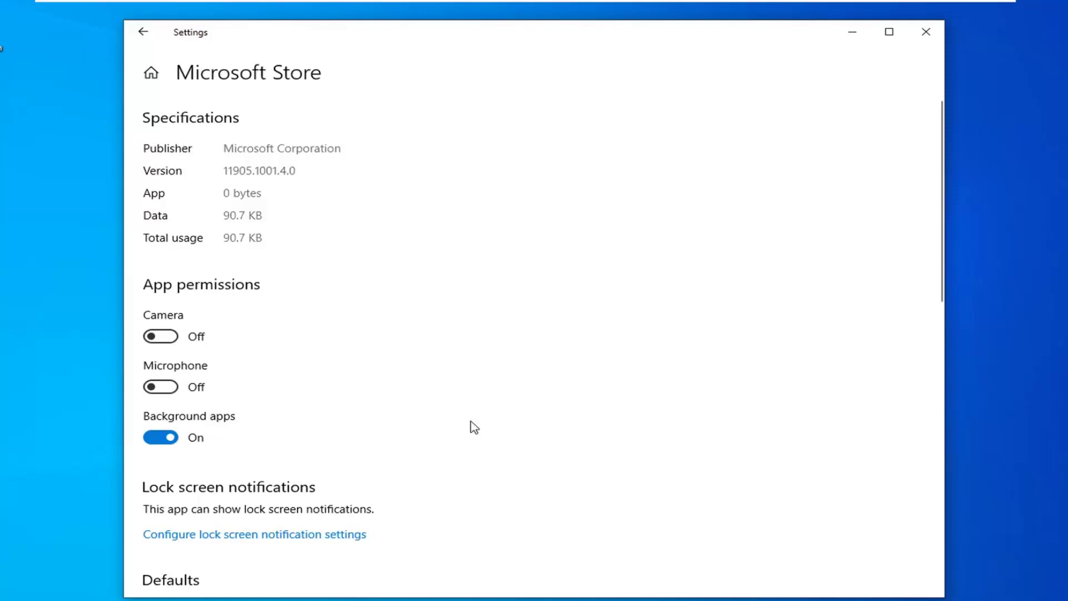
scroll(472, 417, "down", 5)
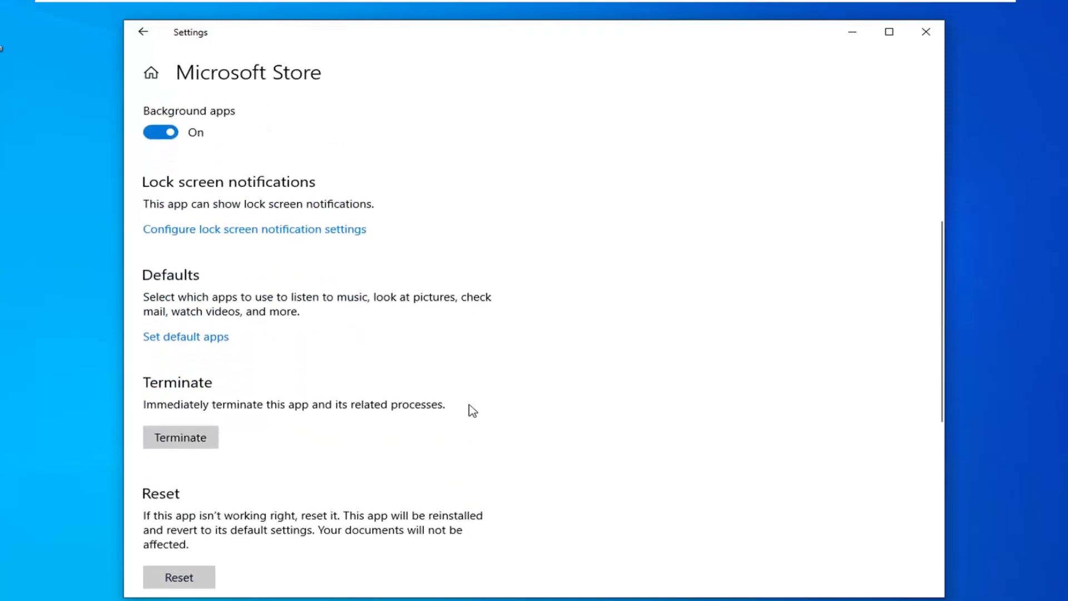
scroll(471, 410, "down", 4)
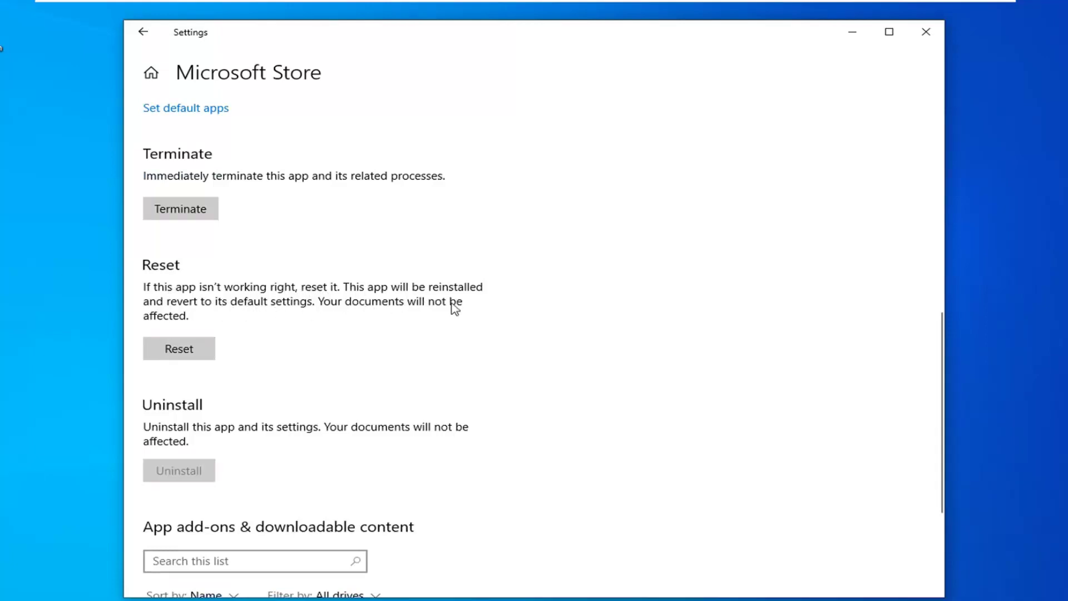
left_click(186, 351)
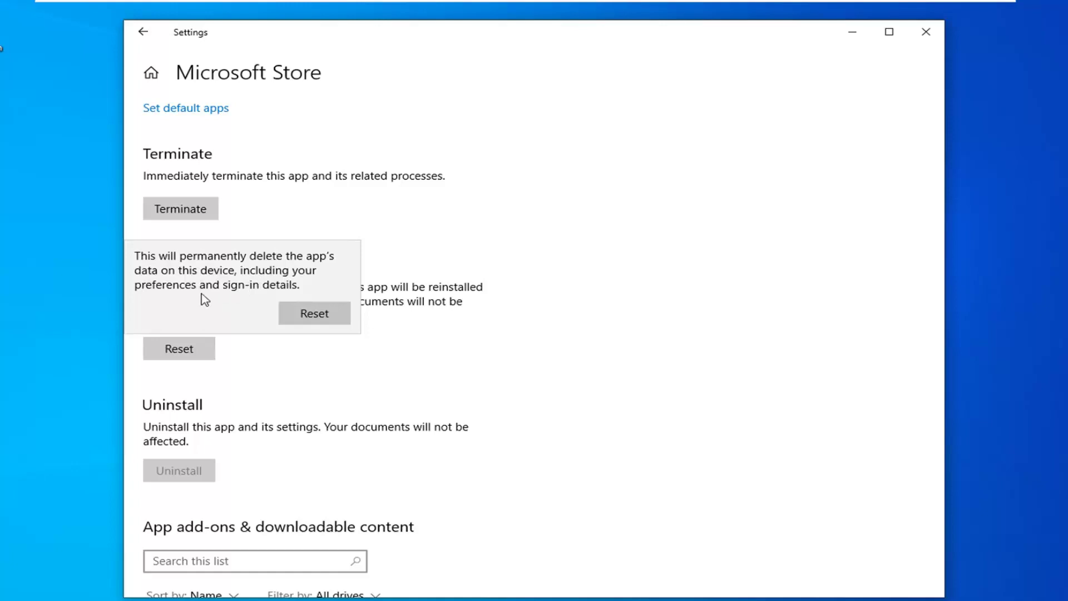
left_click(306, 313)
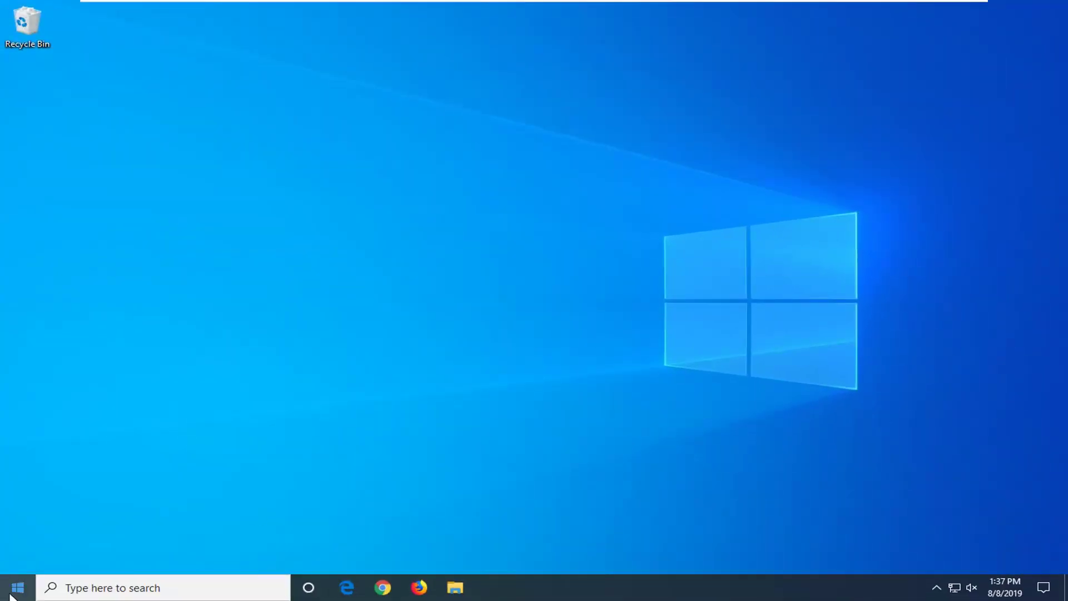
Run wsreset as administrator from the Start menu search.
left_click(13, 592)
type("w")
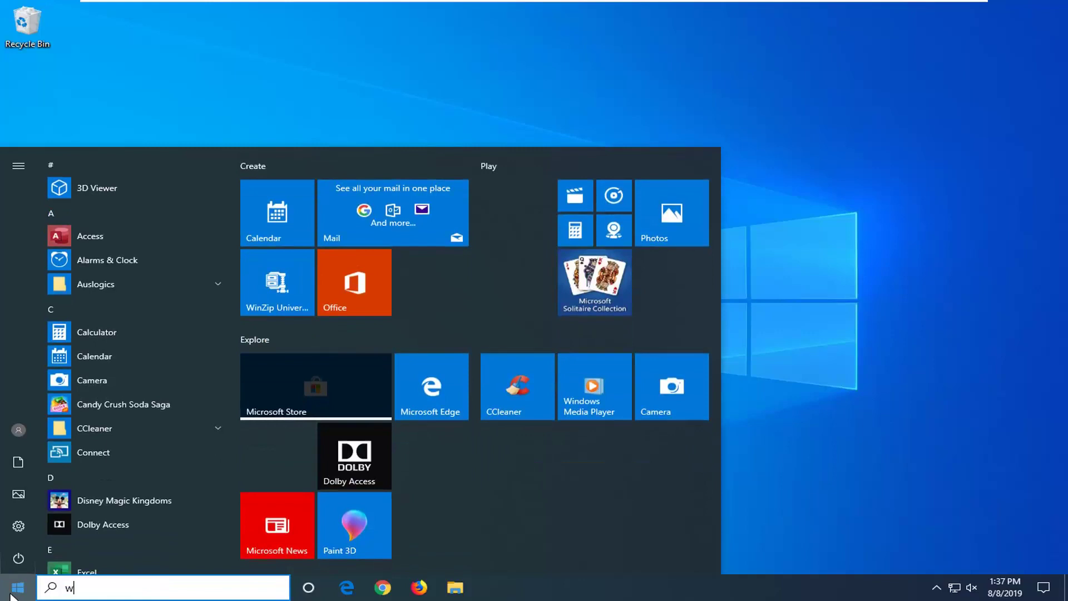
type("sreset")
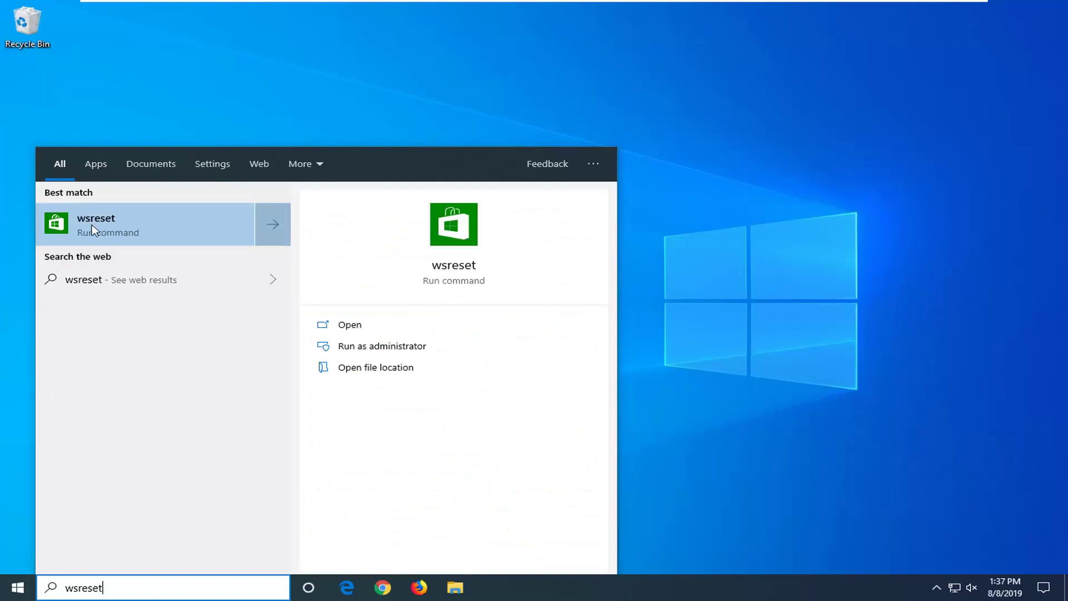
right_click(92, 228)
left_click(140, 239)
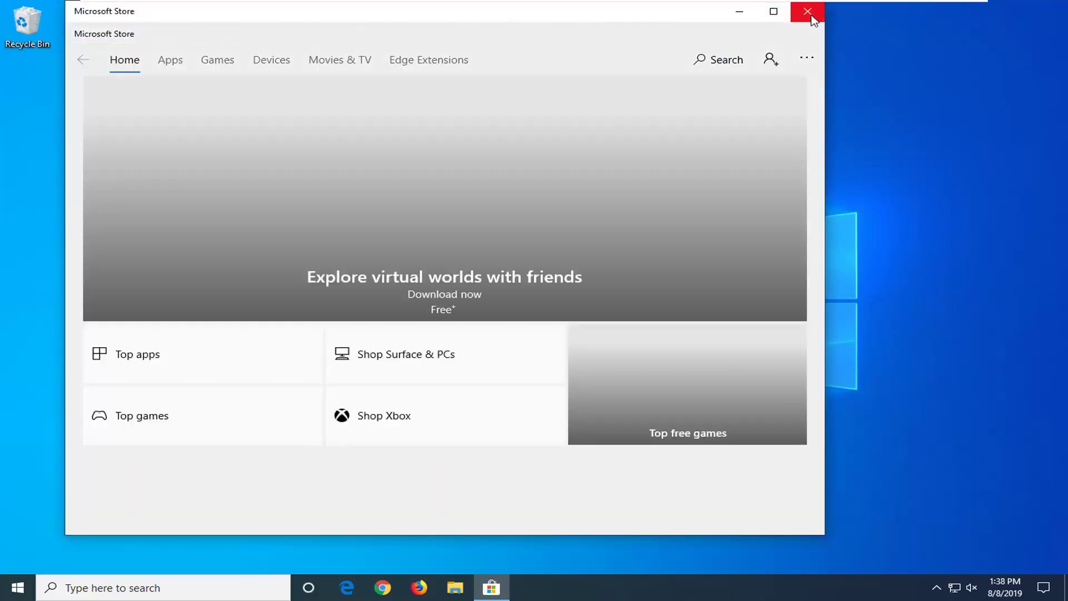
Close the relaunched Store and open Troubleshoot settings by searching 'troubleshoot'.
left_click(809, 14)
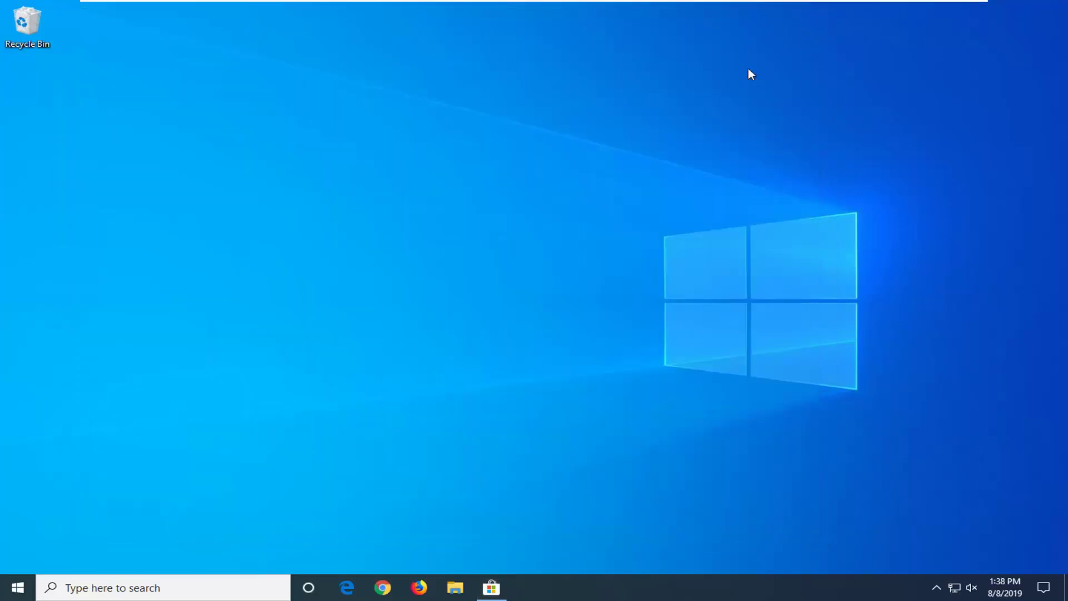
left_click(16, 587)
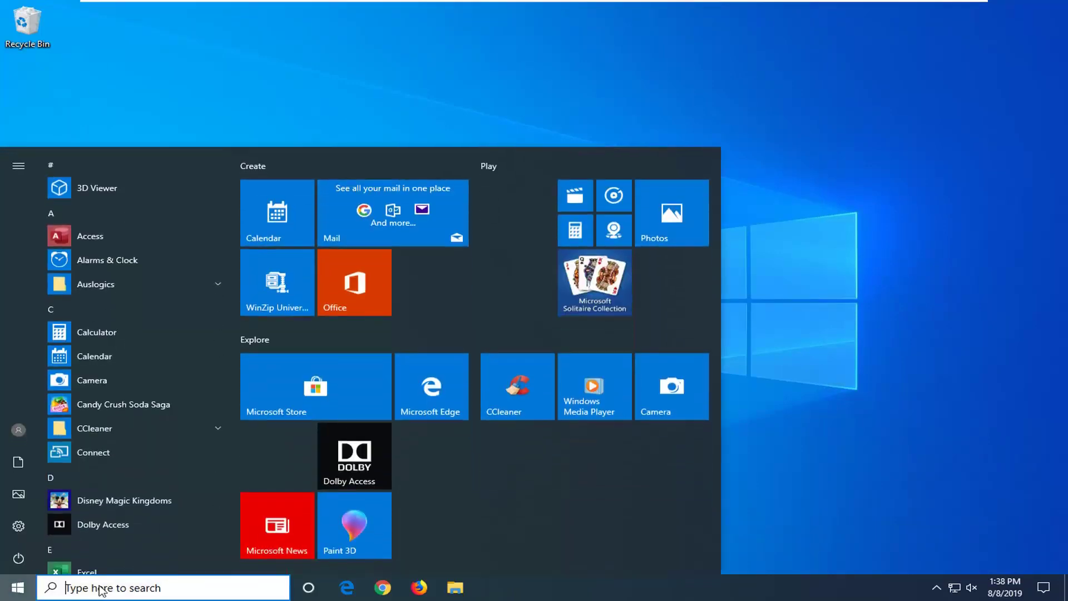
type("troubleshoot")
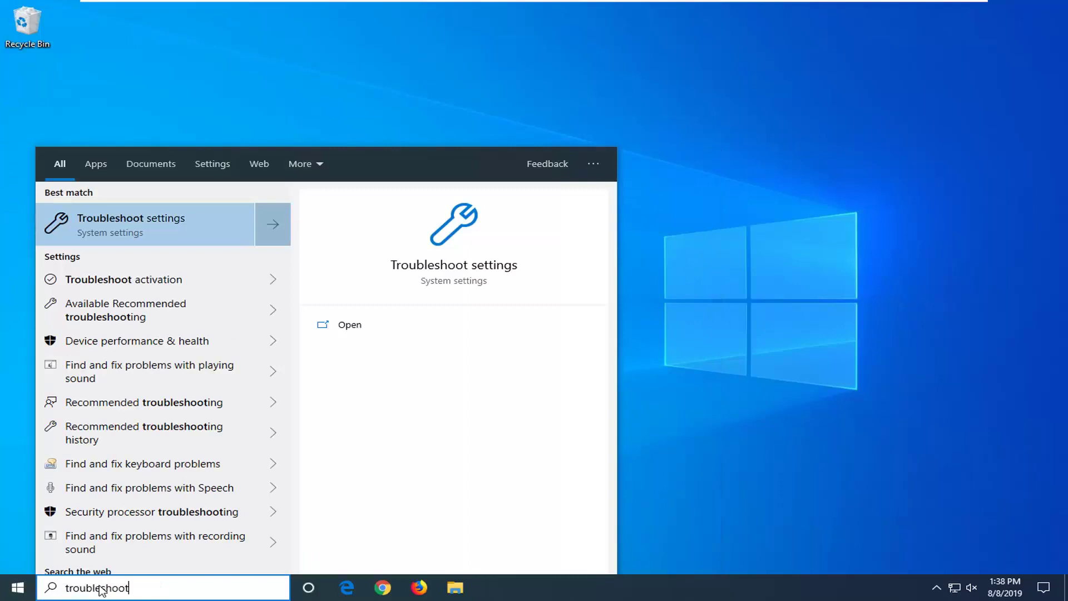
left_click(172, 228)
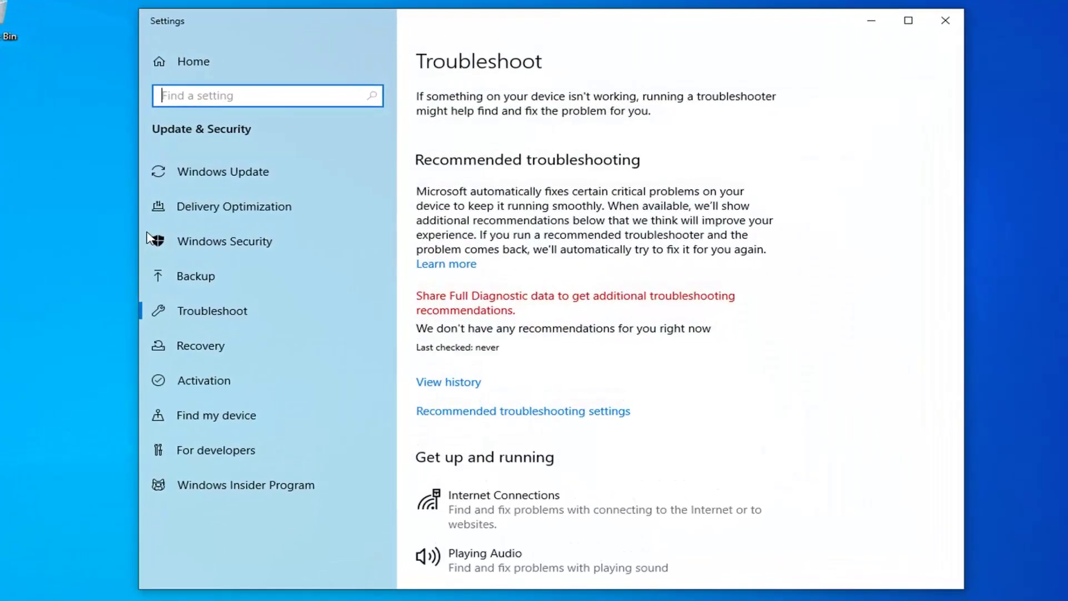
Expand the Windows Store Apps troubleshooter entry further down the Troubleshoot page.
scroll(565, 453, "down", 3)
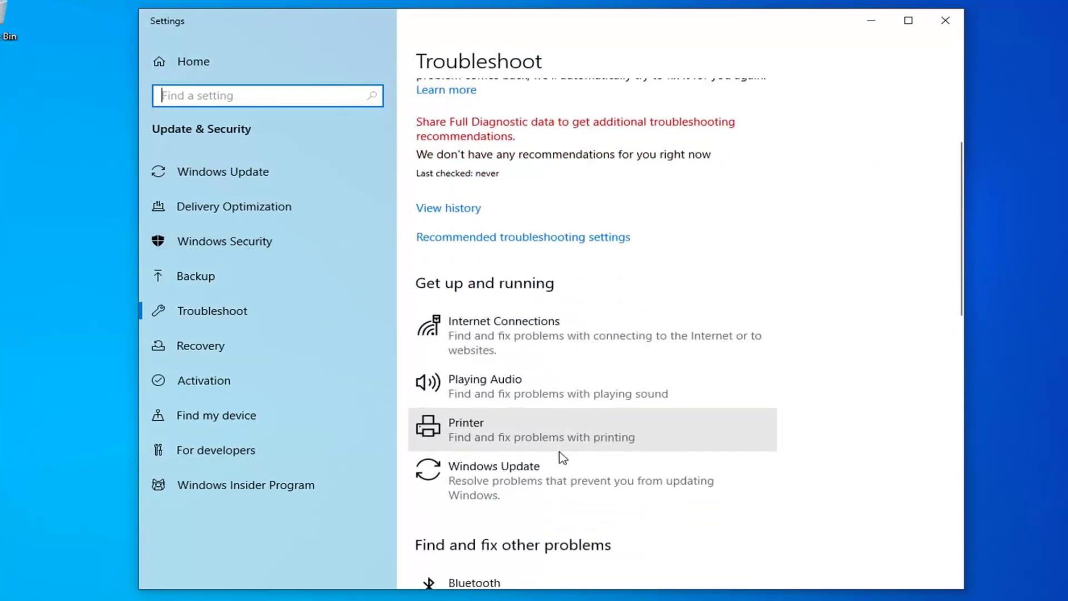
scroll(563, 457, "down", 10)
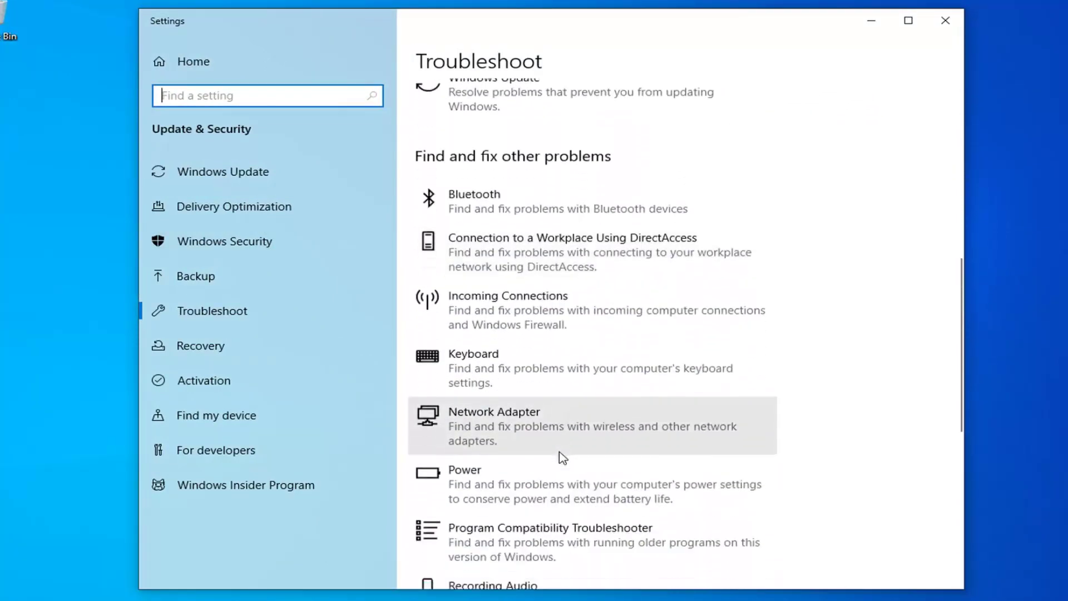
scroll(562, 457, "down", 3)
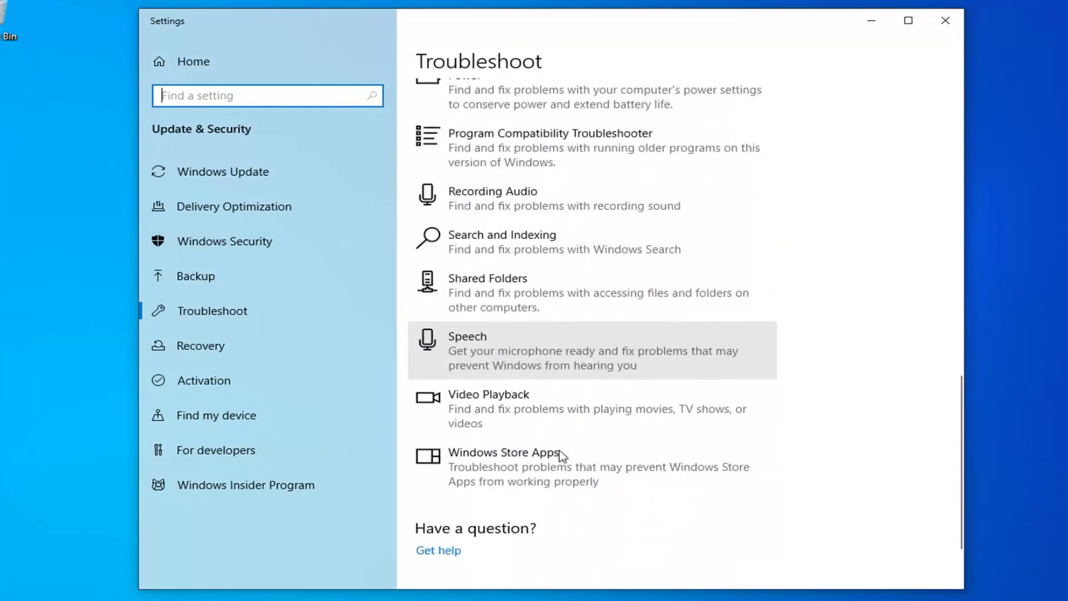
left_click(516, 469)
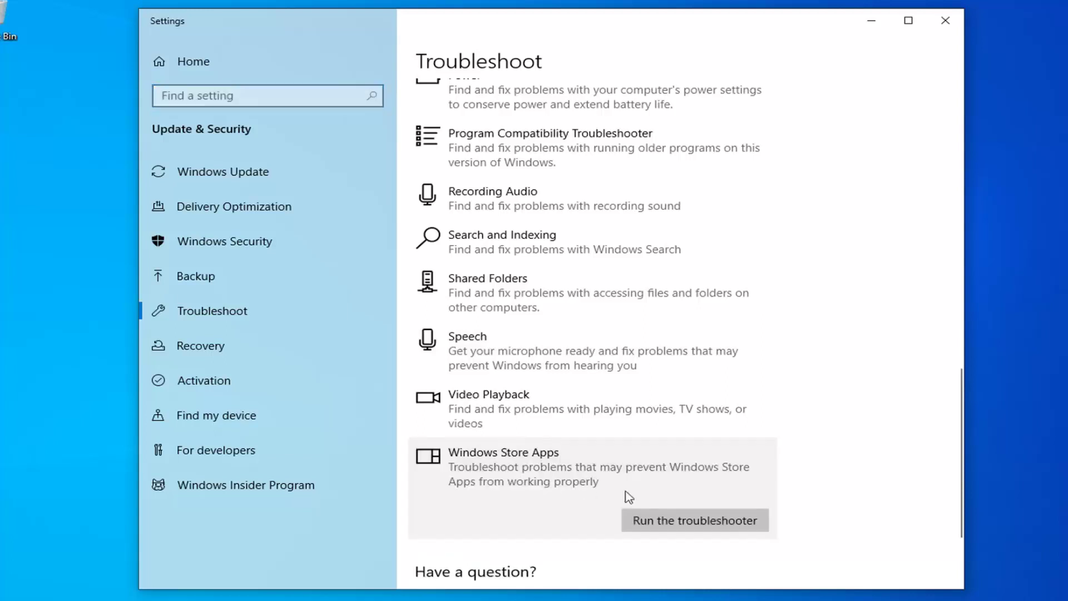
Run the Windows Store Apps troubleshooter past the Microsoft account prompt and close it when finished.
left_click(676, 520)
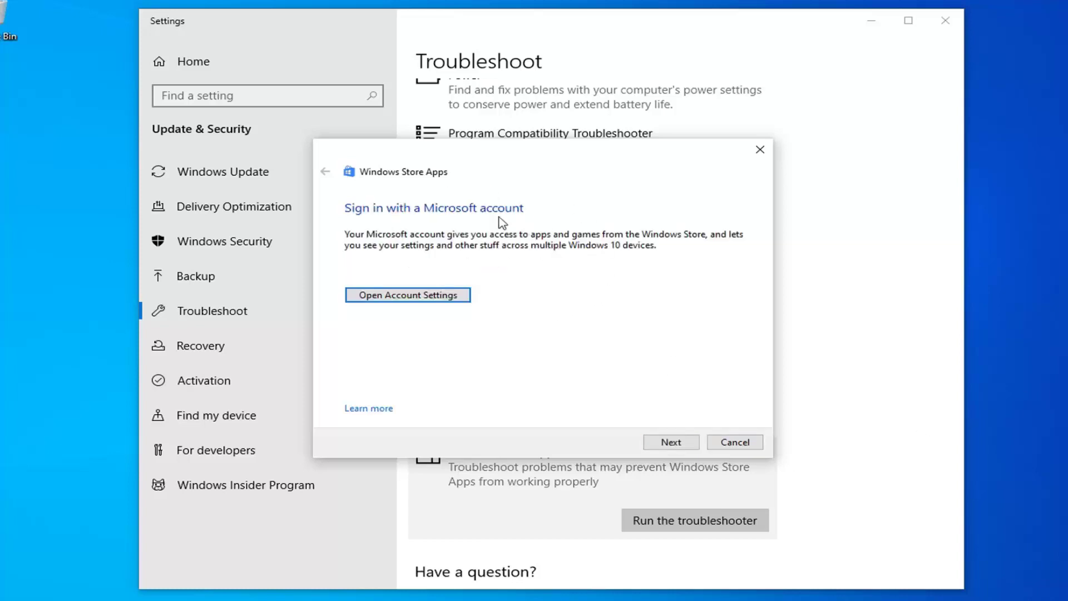
left_click(671, 442)
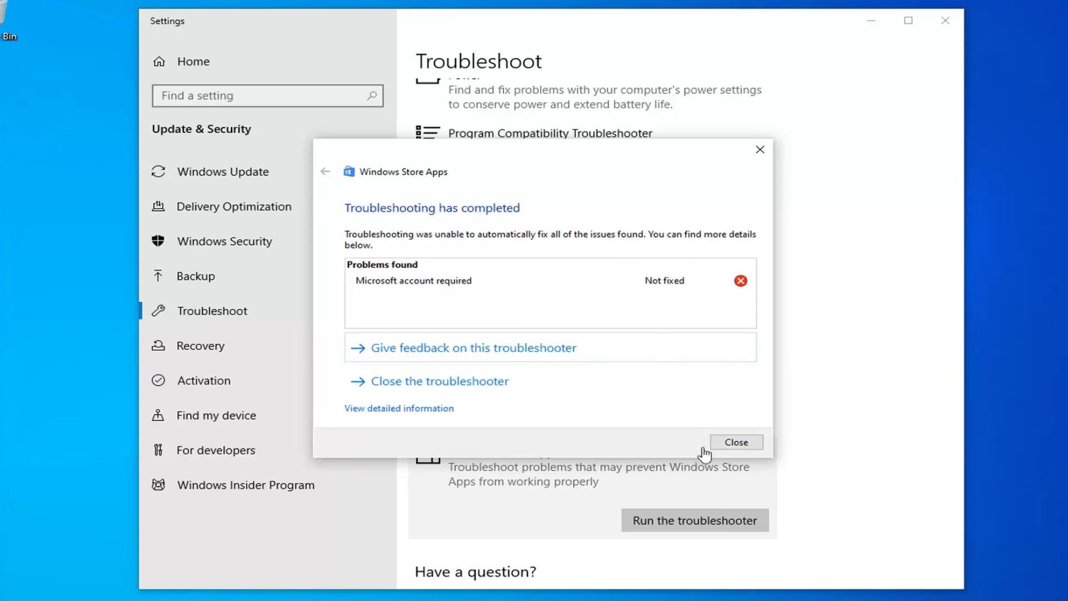
left_click(733, 443)
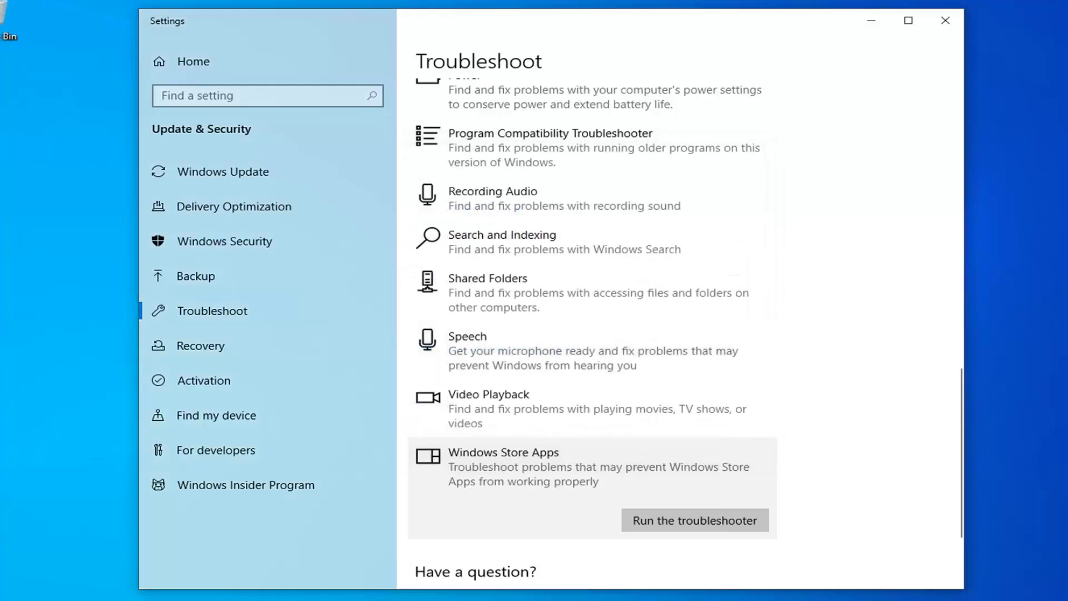